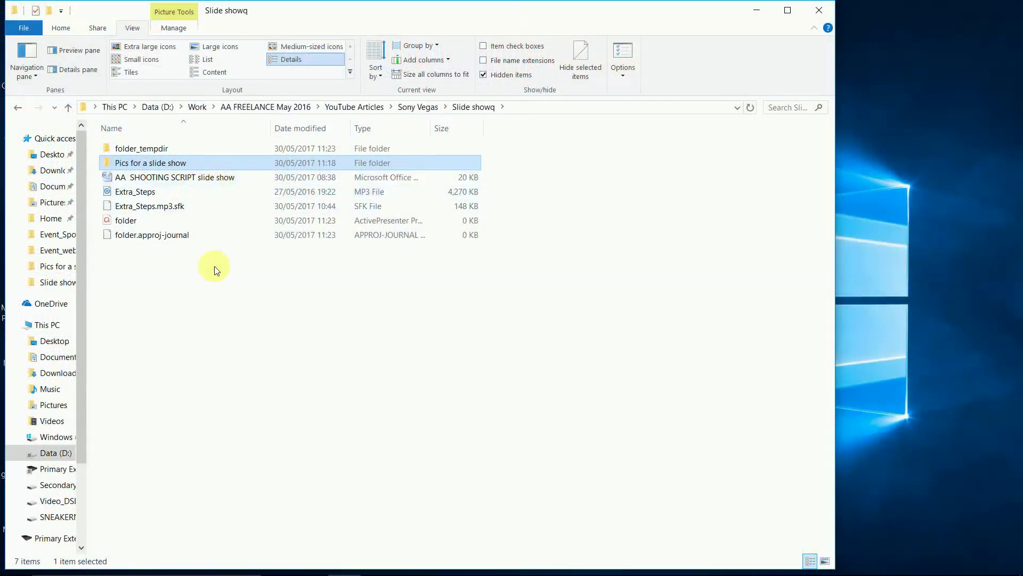
Open the 'Pics for a slide show' folder so its photo thumbnails appear.
{"action": "double_click", "coordinate": [162, 166]}
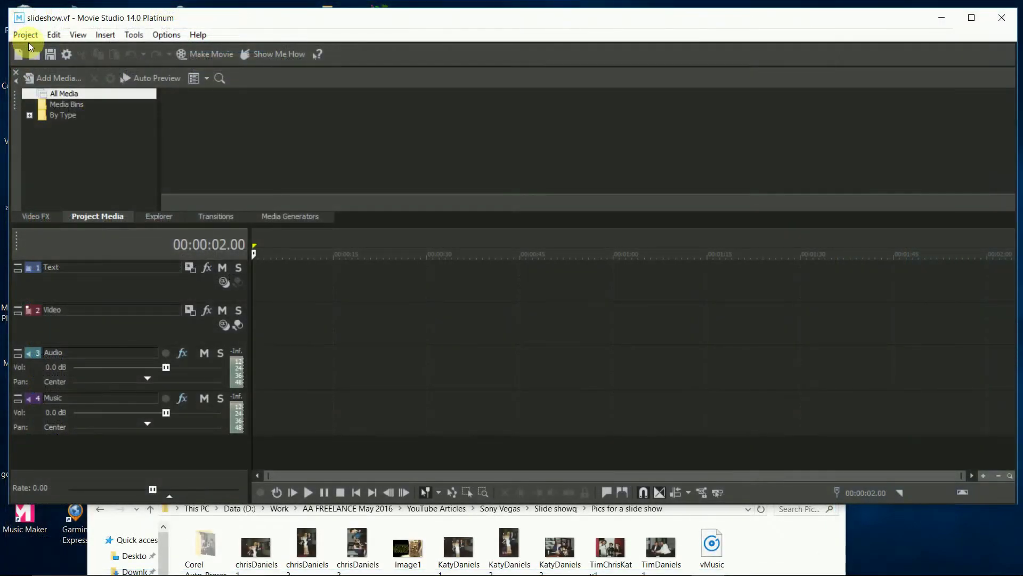
{"action": "left_click", "coordinate": [23, 36]}
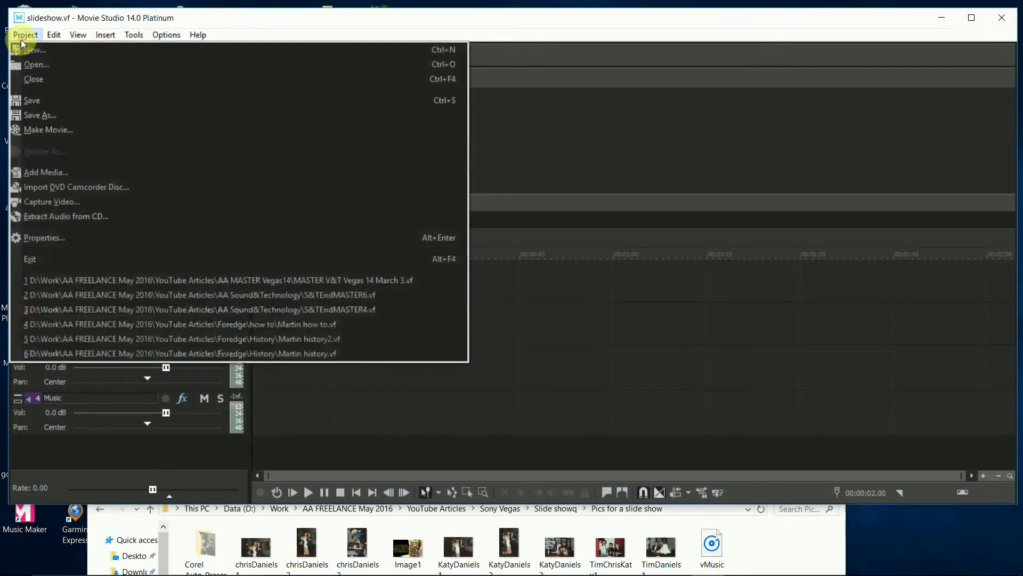
{"action": "left_click", "coordinate": [44, 238]}
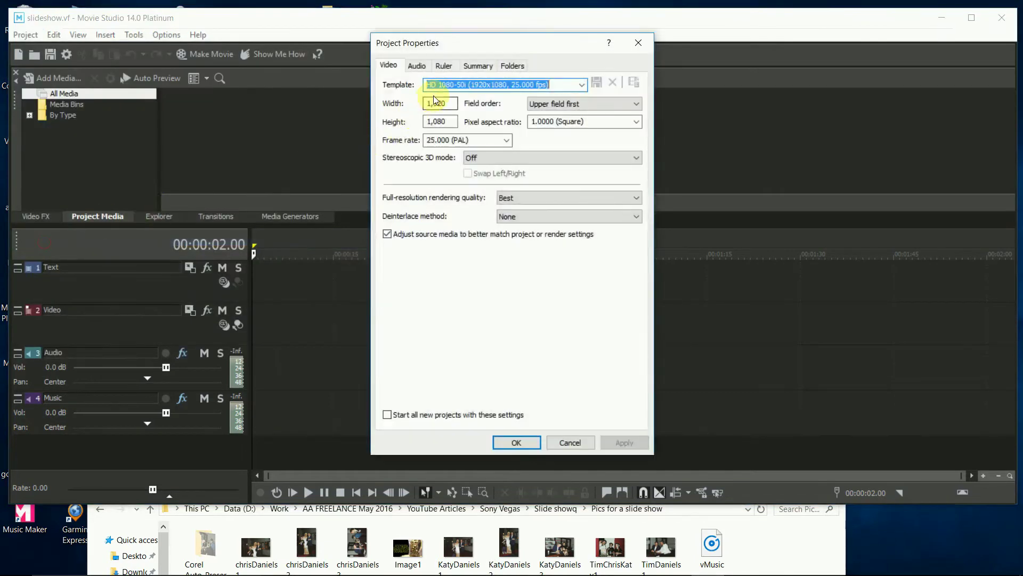
{"action": "left_click", "coordinate": [637, 45]}
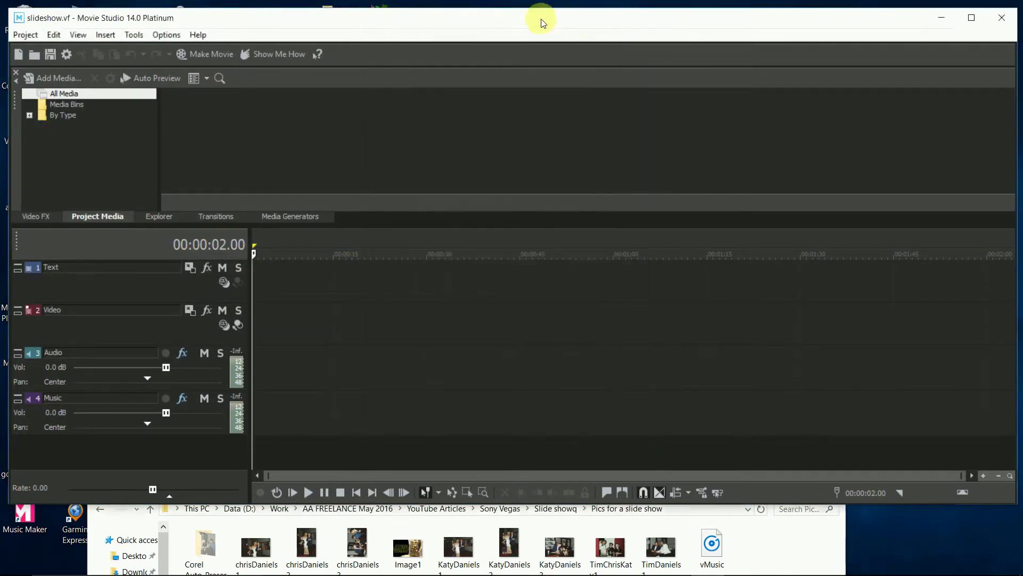
Start the Slideshow Creator and add the nine selected photos from Explorer.
{"action": "left_click", "coordinate": [105, 35]}
{"action": "left_click", "coordinate": [152, 169]}
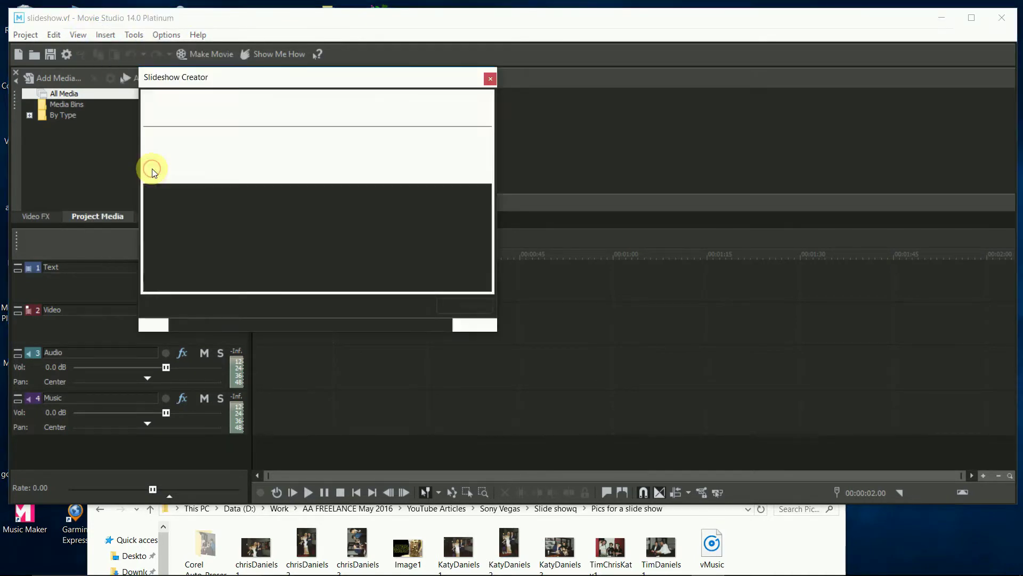
{"action": "left_click", "coordinate": [257, 546]}
{"action": "left_click", "coordinate": [661, 546], "text": "shift"}
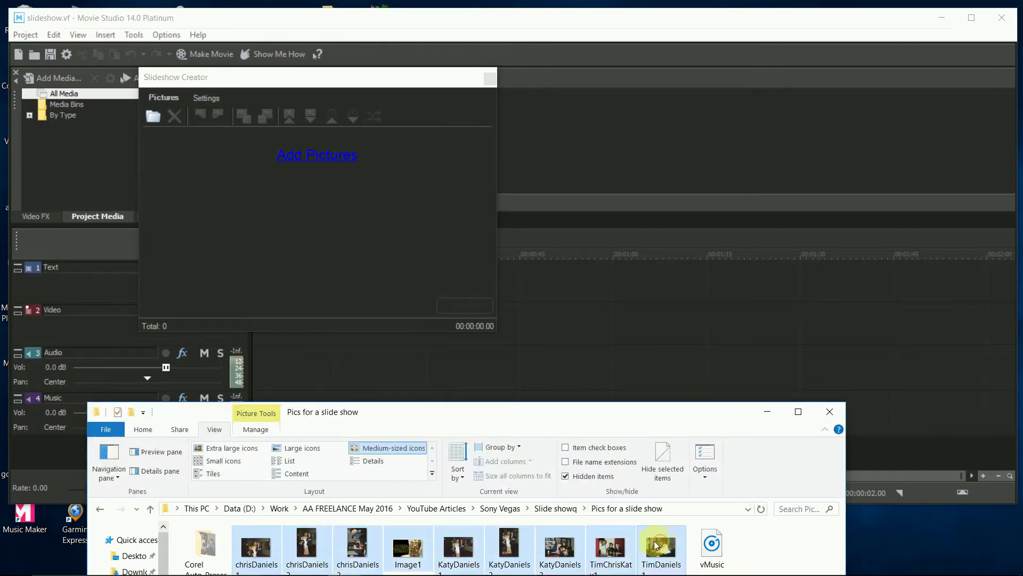
{"action": "left_click_drag", "start_coordinate": [661, 547], "coordinate": [308, 202]}
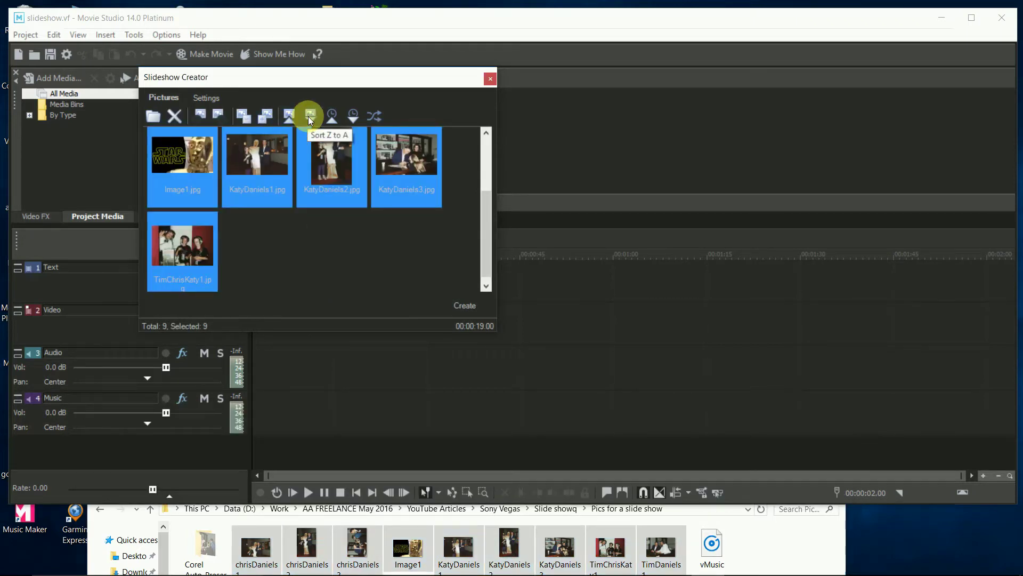
Sort the pictures oldest to newest and move Image1.jpg to first place.
{"action": "left_click", "coordinate": [346, 117]}
{"action": "left_click_drag", "start_coordinate": [182, 250], "coordinate": [226, 157]}
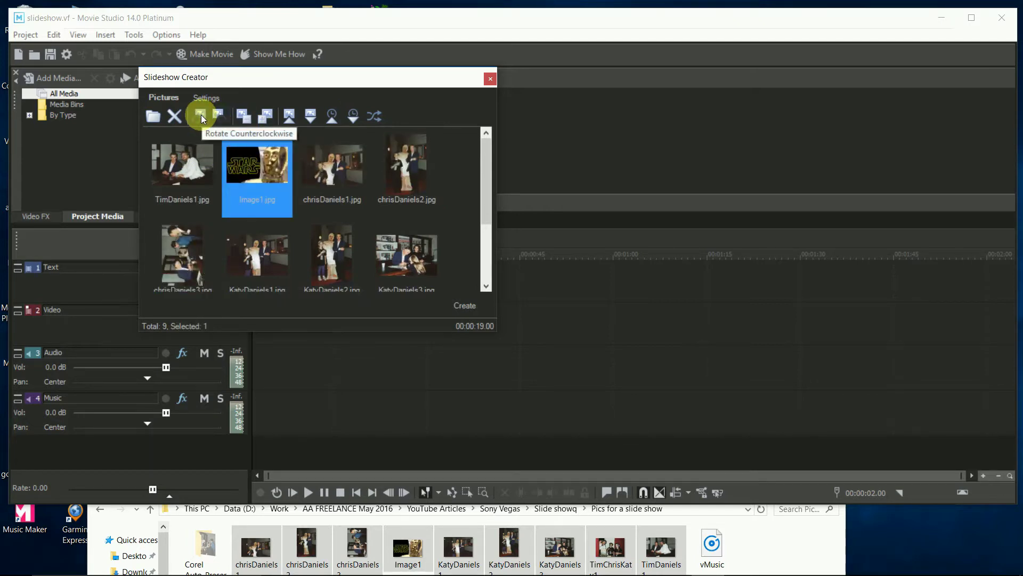
{"action": "left_click", "coordinate": [241, 113]}
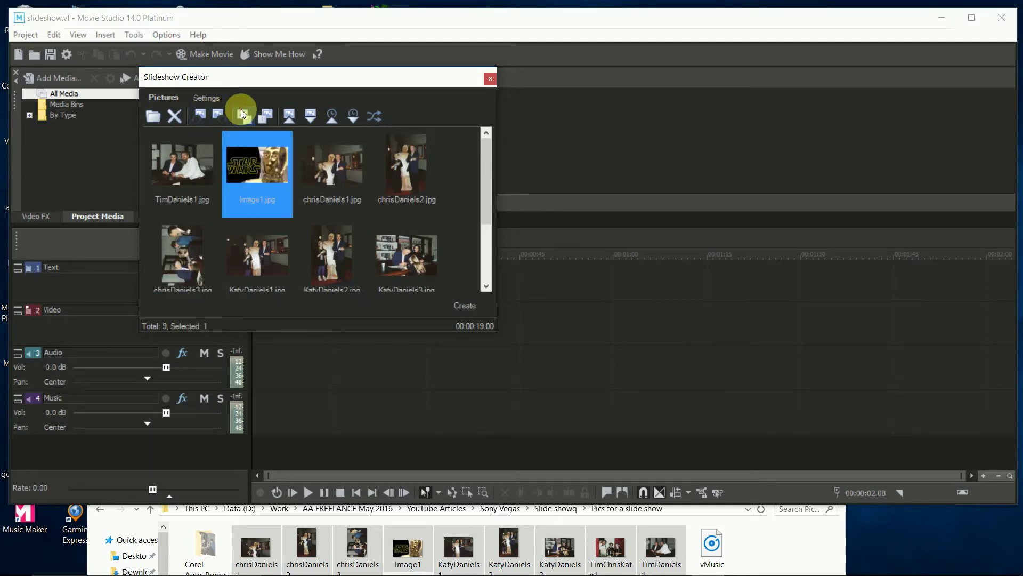
{"action": "left_click", "coordinate": [424, 139]}
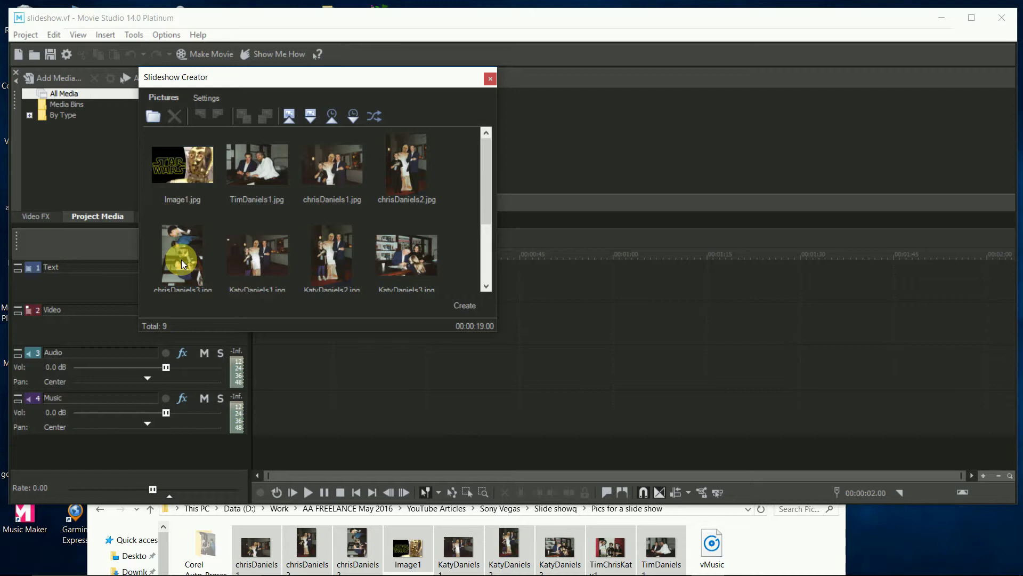
{"action": "left_click", "coordinate": [182, 260]}
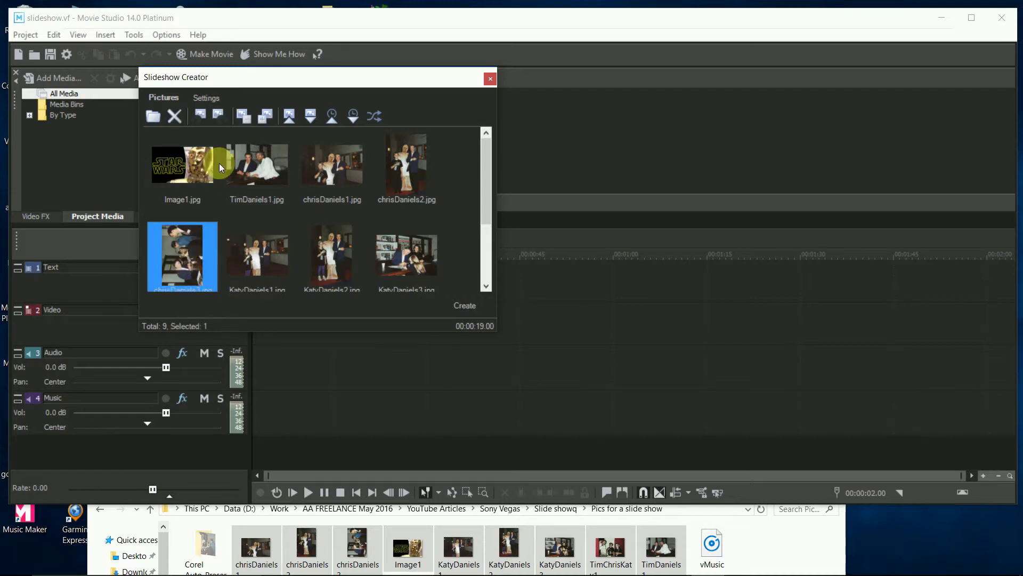
{"action": "left_click", "coordinate": [220, 113]}
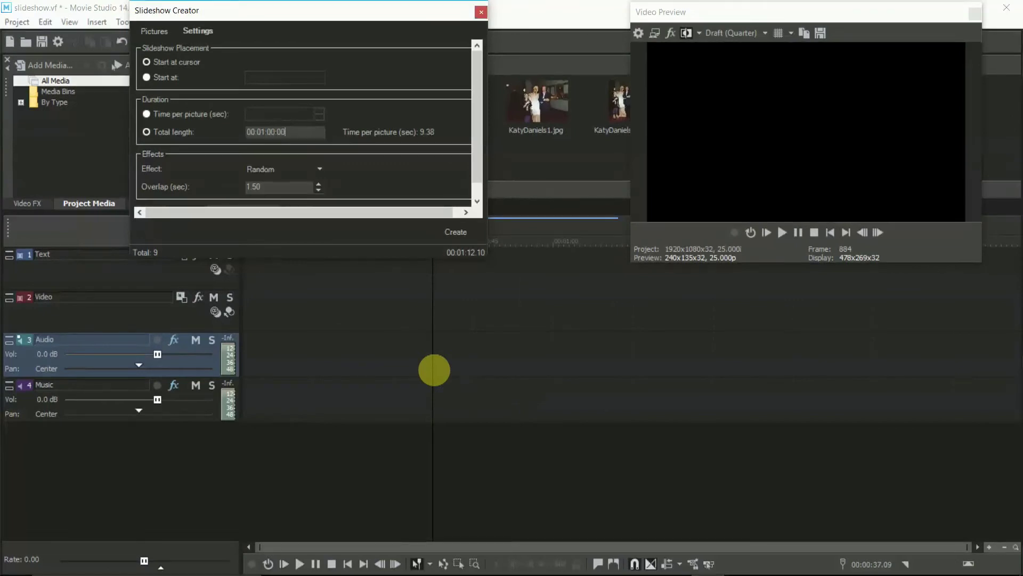
Place the music clip on the Audio track from the timeline start, ending near 00:01:12.07.
{"action": "left_click_drag", "start_coordinate": [434, 369], "coordinate": [219, 370]}
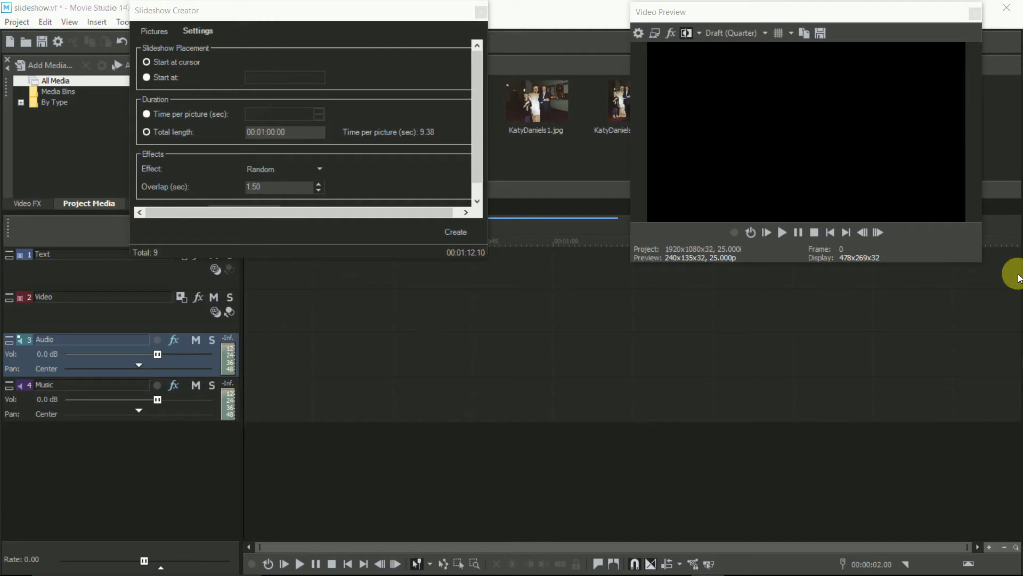
{"action": "left_click_drag", "start_coordinate": [1012, 274], "coordinate": [235, 344]}
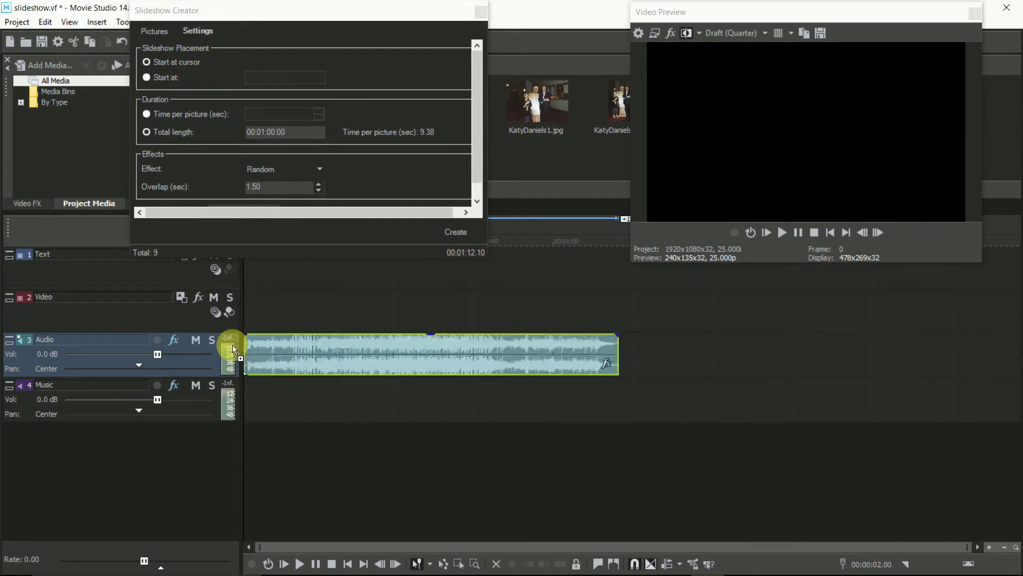
{"action": "left_click", "coordinate": [615, 314]}
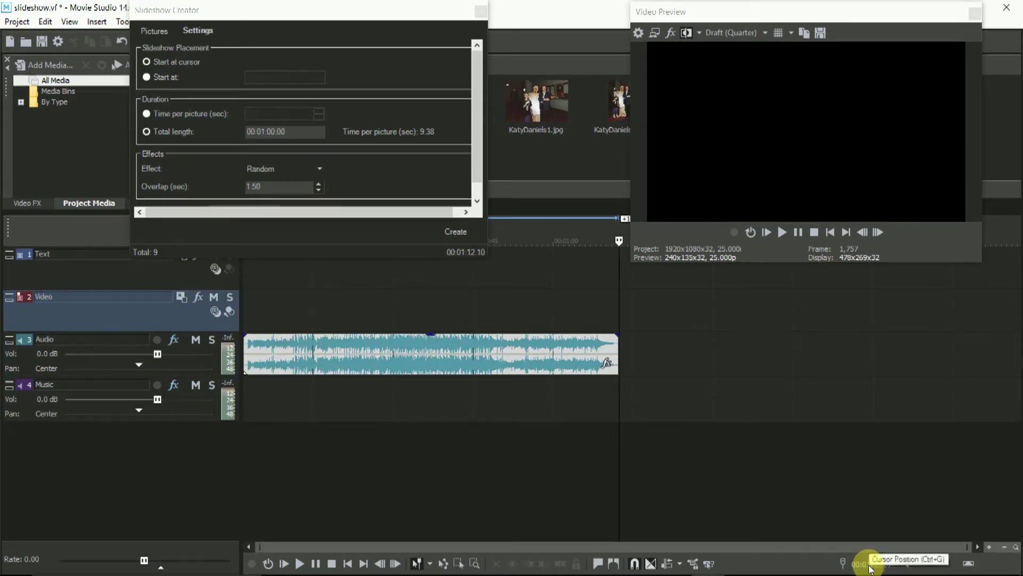
Set the slideshow total length to 00:01:10.07 with a 2-second overlap between pictures.
{"action": "left_click", "coordinate": [301, 132]}
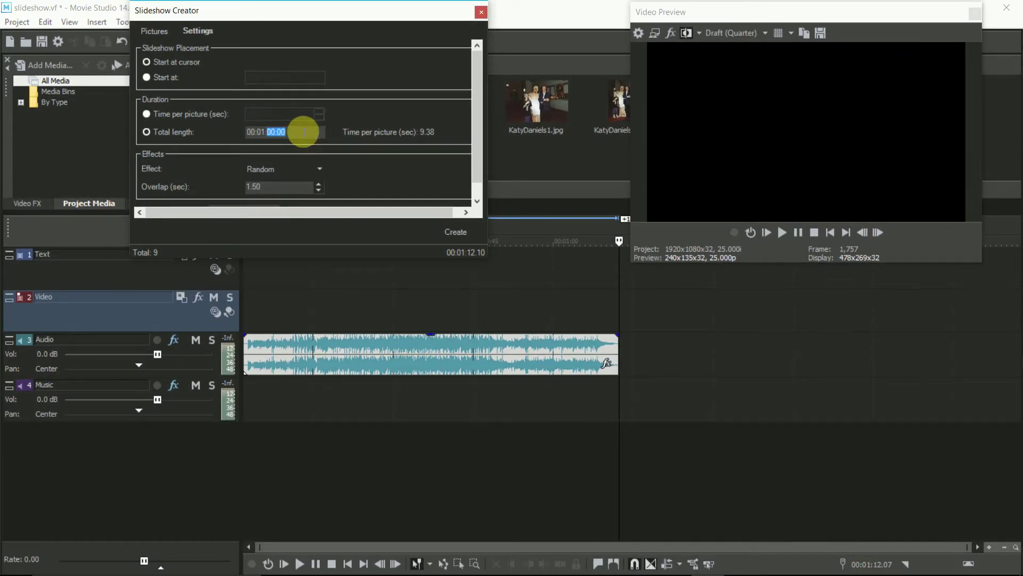
{"action": "type", "text": "10.07"}
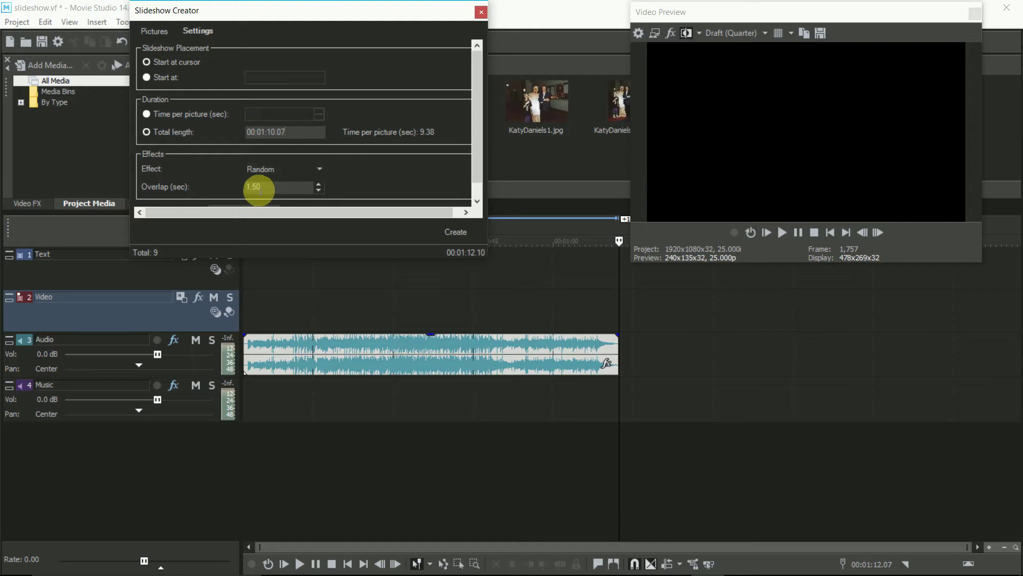
{"action": "left_click_drag", "start_coordinate": [270, 187], "coordinate": [234, 188]}
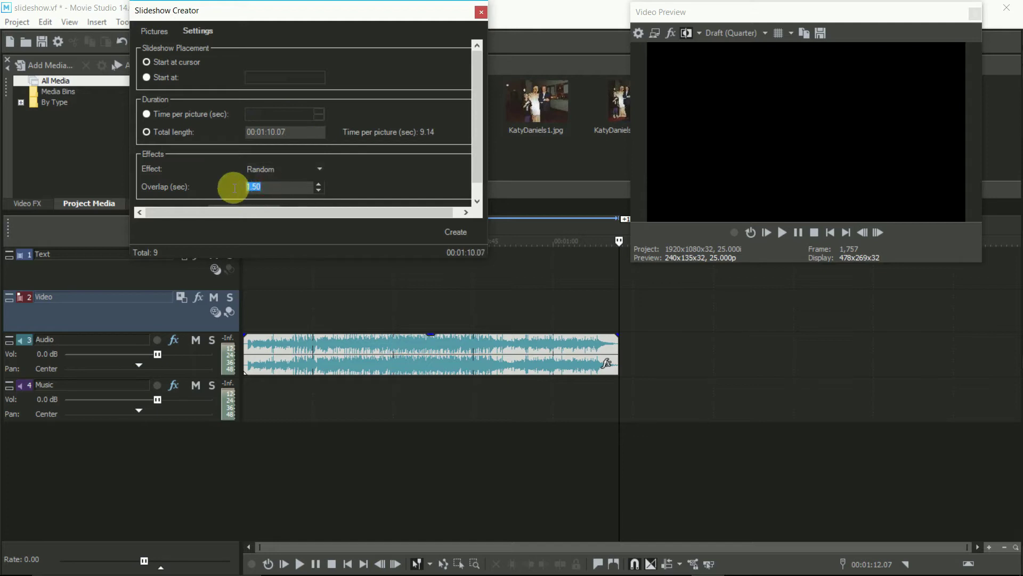
{"action": "type", "text": "2"}
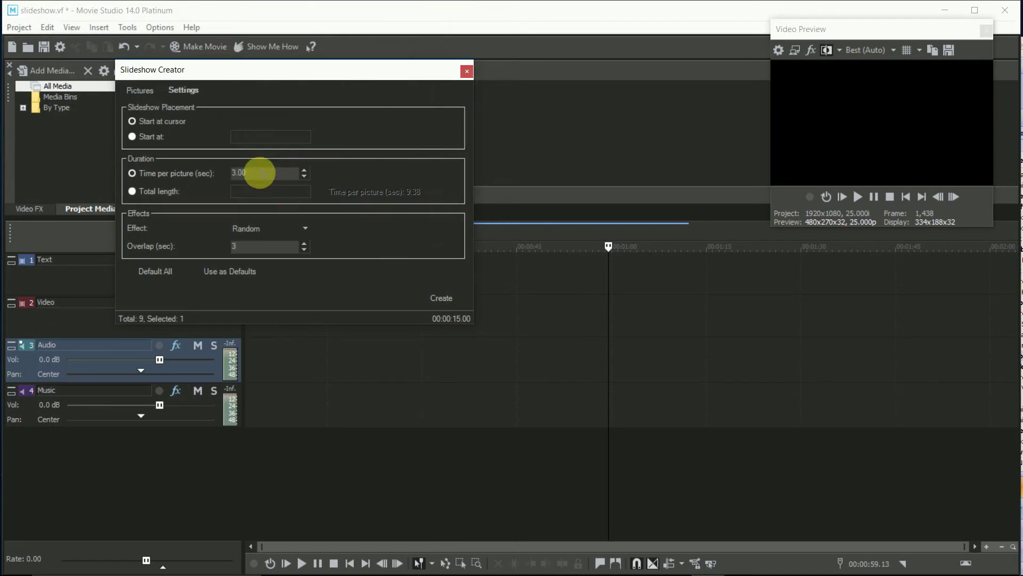
{"action": "double_click", "coordinate": [241, 172]}
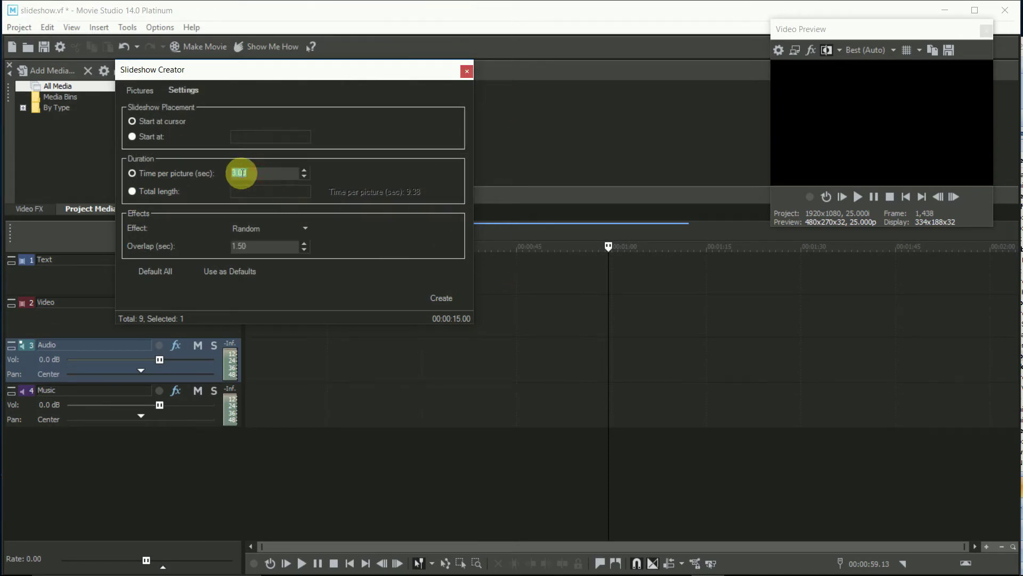
{"action": "type", "text": "8"}
{"action": "left_click", "coordinate": [261, 244]}
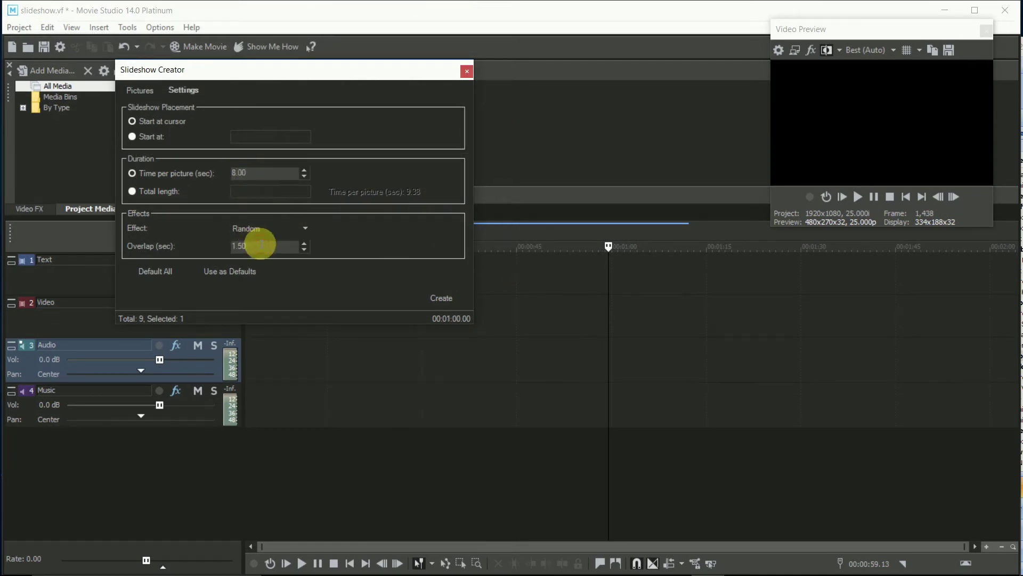
{"action": "left_click_drag", "start_coordinate": [261, 244], "coordinate": [228, 245]}
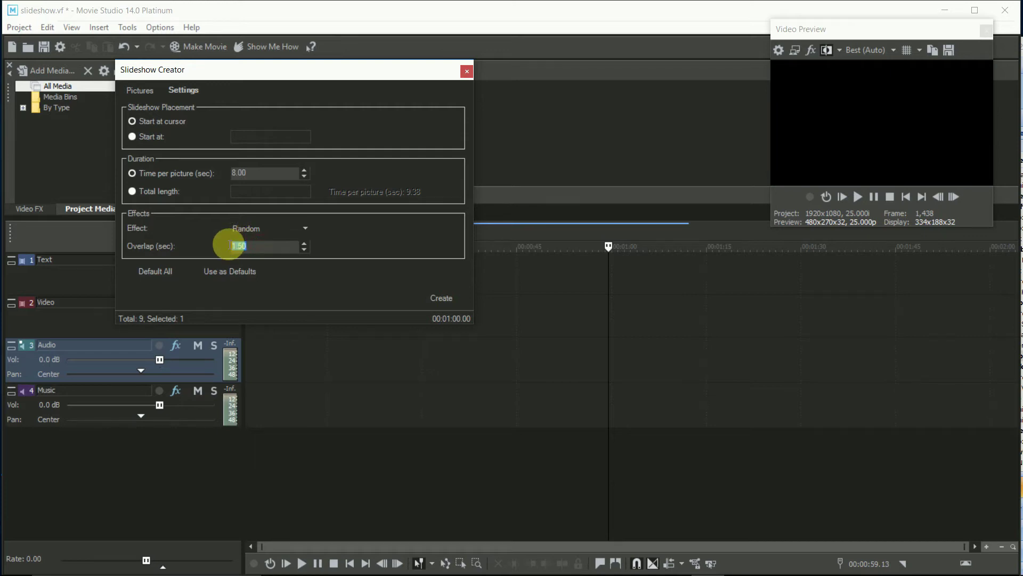
{"action": "type", "text": "2"}
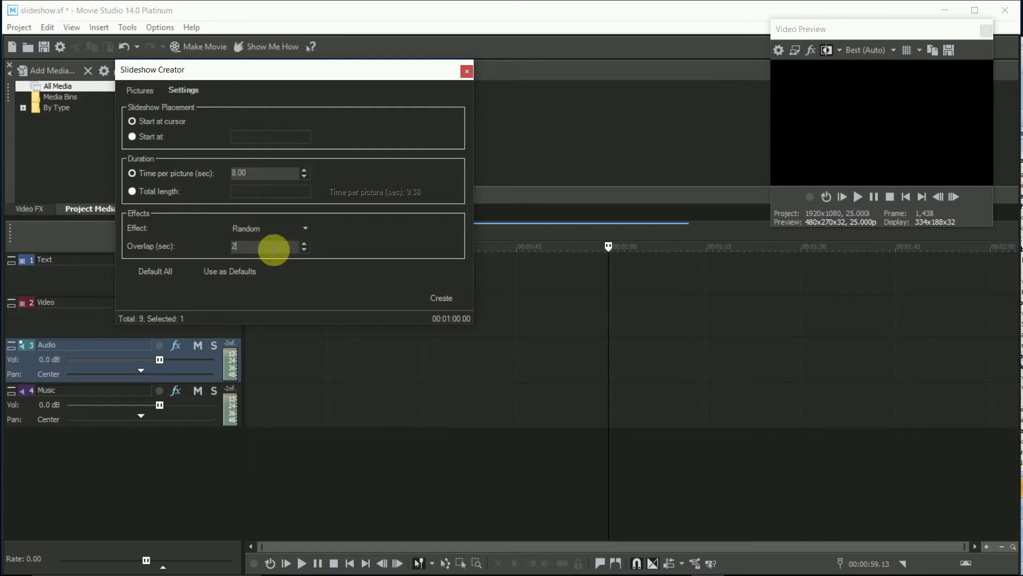
{"action": "key", "text": "Return"}
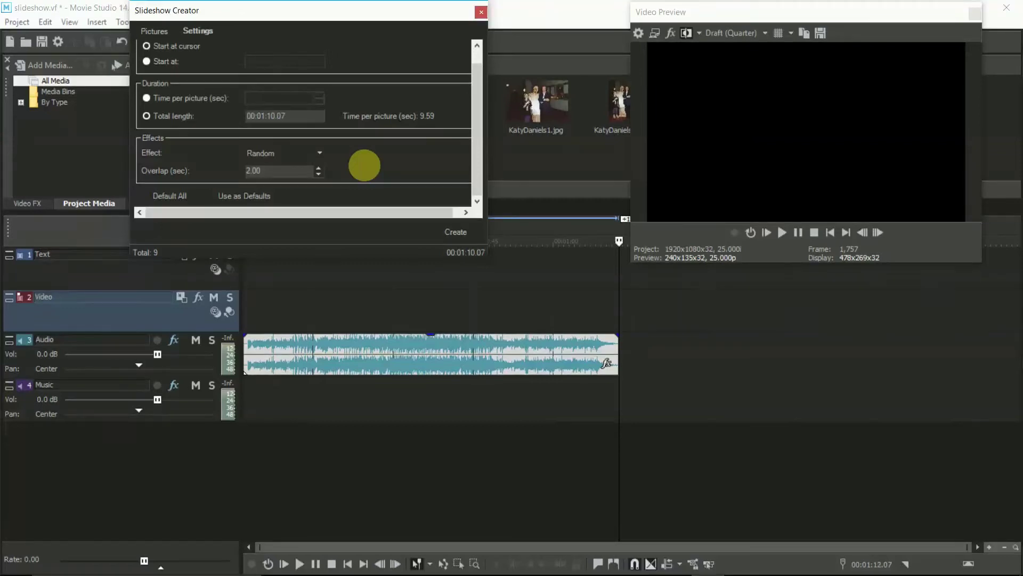
Keep Random as the transition effect and start creating the slideshow.
{"action": "left_click", "coordinate": [319, 155]}
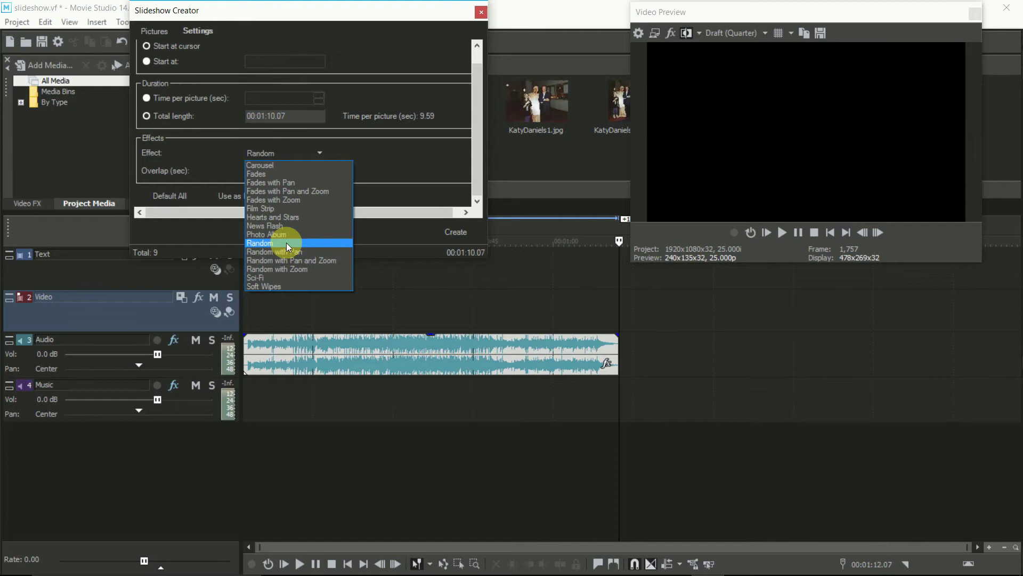
{"action": "left_click", "coordinate": [287, 242]}
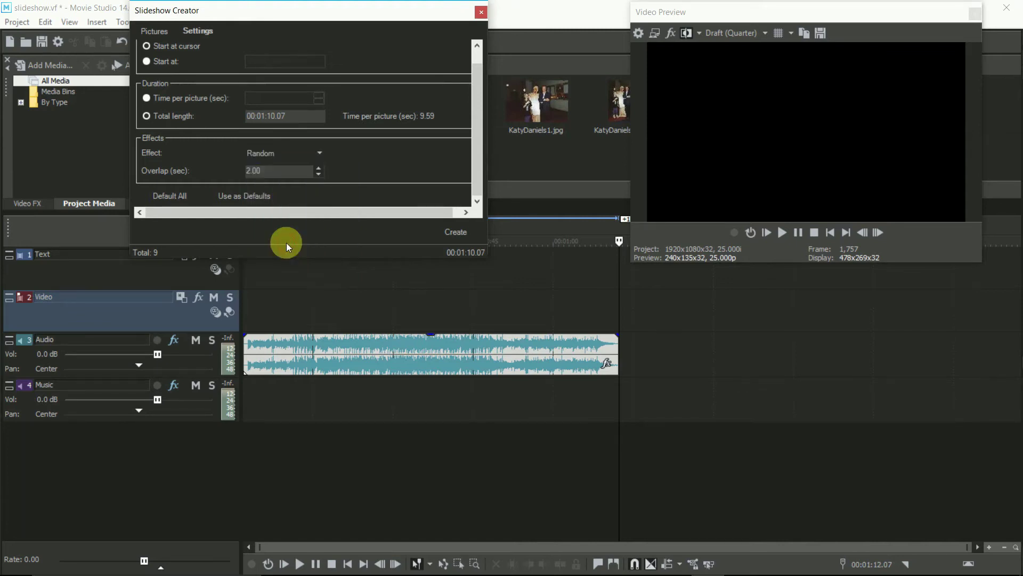
{"action": "left_click", "coordinate": [453, 235]}
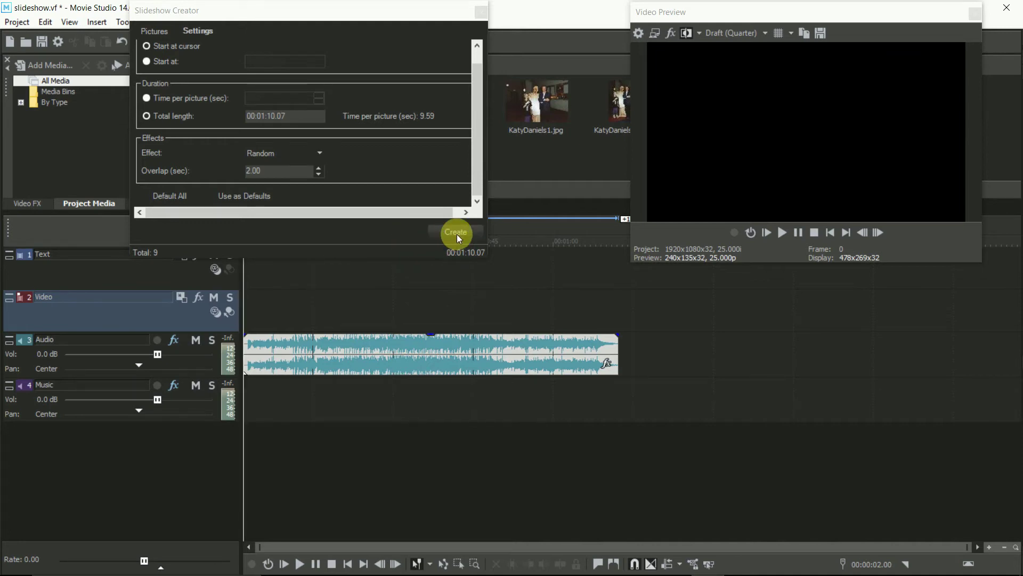
Put the nine photo clips with transitions on the Video track and preview the photo at 29 seconds.
{"action": "left_click", "coordinate": [457, 234]}
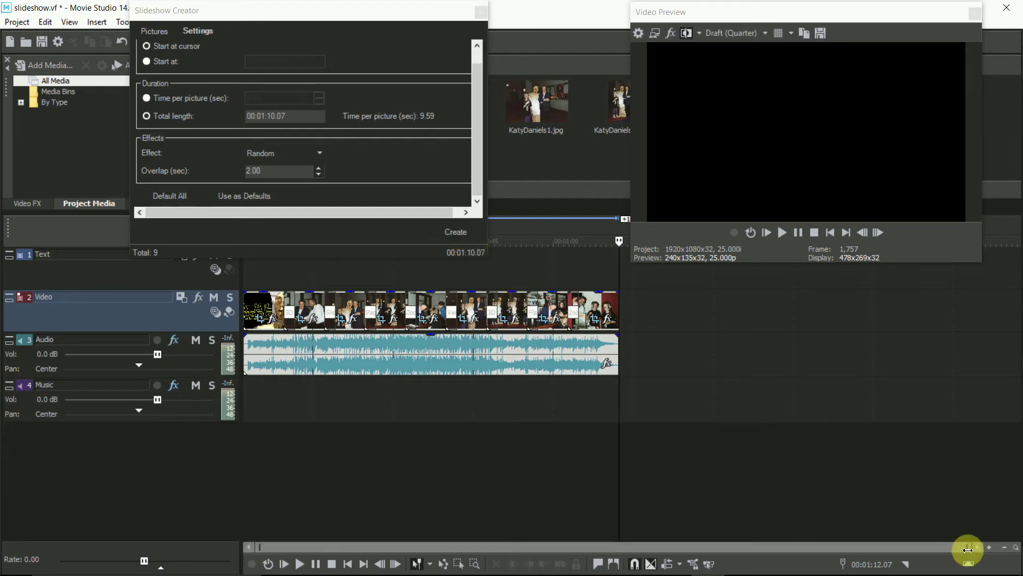
{"action": "left_click_drag", "start_coordinate": [969, 550], "coordinate": [508, 502]}
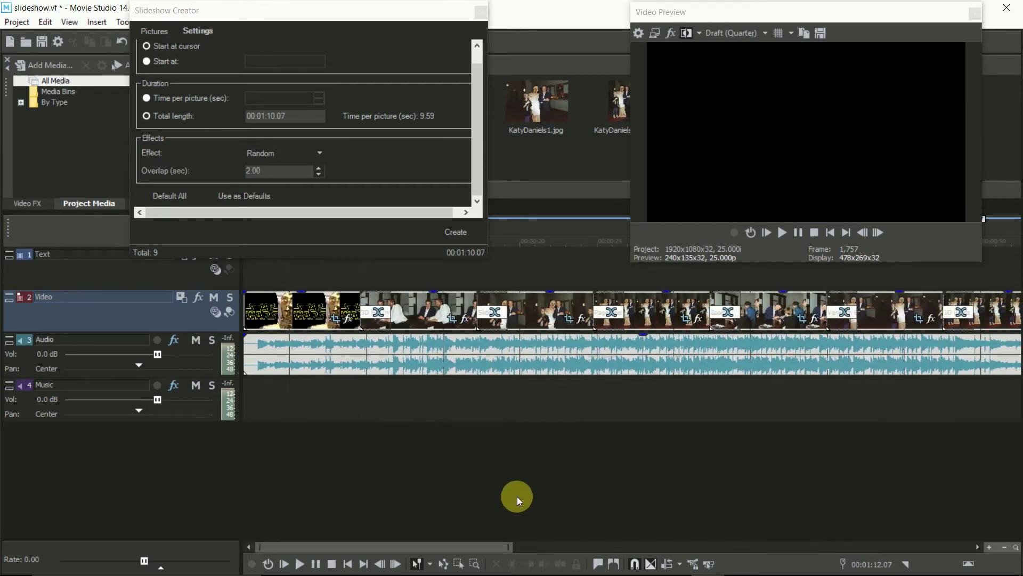
{"action": "left_click", "coordinate": [686, 320]}
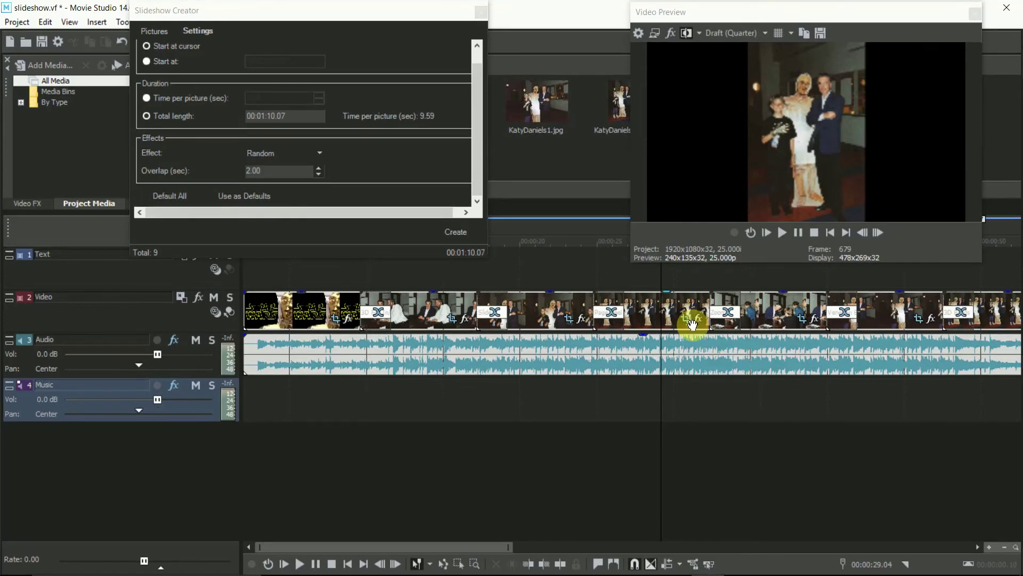
{"action": "left_click", "coordinate": [687, 321]}
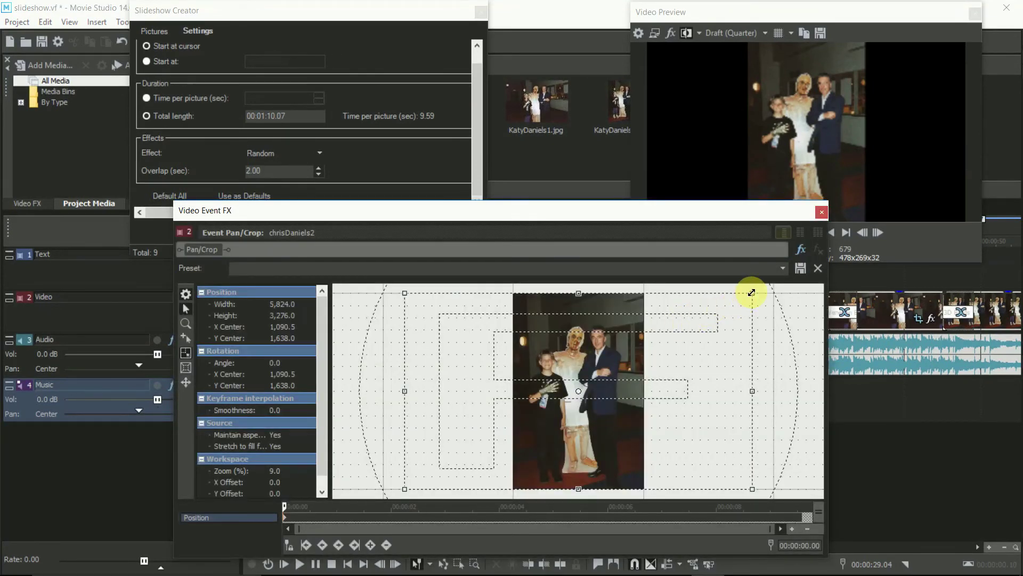
{"action": "left_click_drag", "start_coordinate": [751, 292], "coordinate": [722, 304]}
{"action": "mouse_move", "coordinate": [600, 356]}
{"action": "left_mouse_down"}
{"action": "mouse_move", "coordinate": [453, 369]}
{"action": "mouse_move", "coordinate": [405, 407]}
{"action": "mouse_move", "coordinate": [496, 427]}
{"action": "mouse_move", "coordinate": [578, 362]}
{"action": "mouse_move", "coordinate": [528, 353]}
{"action": "mouse_move", "coordinate": [533, 344]}
{"action": "mouse_move", "coordinate": [591, 342]}
{"action": "left_mouse_up"}
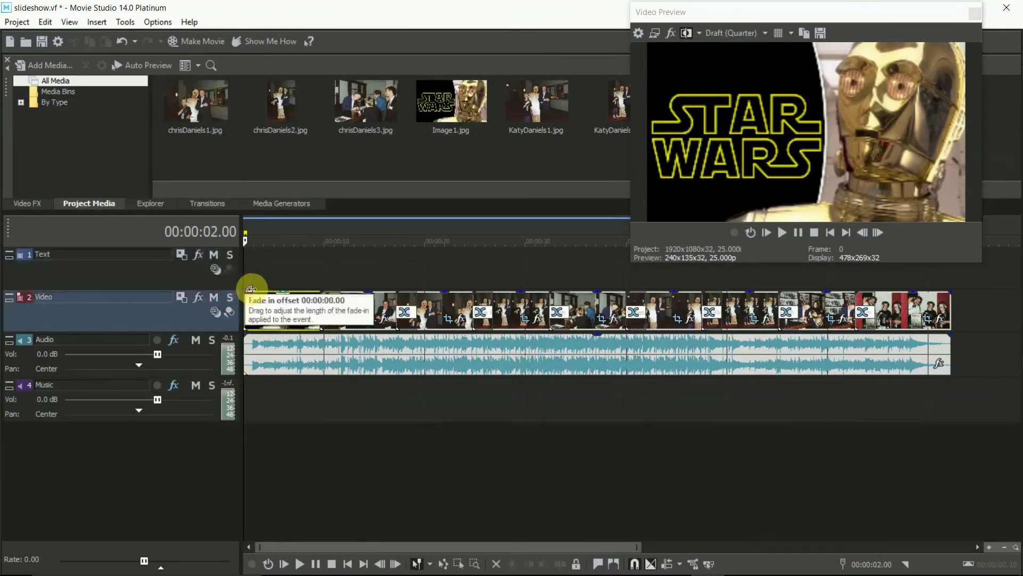
Fade in the first photo, preview the start, and add a 00:00:01.06 fade-out to the last photo.
{"action": "left_click_drag", "start_coordinate": [245, 292], "coordinate": [259, 292]}
{"action": "key", "text": "space"}
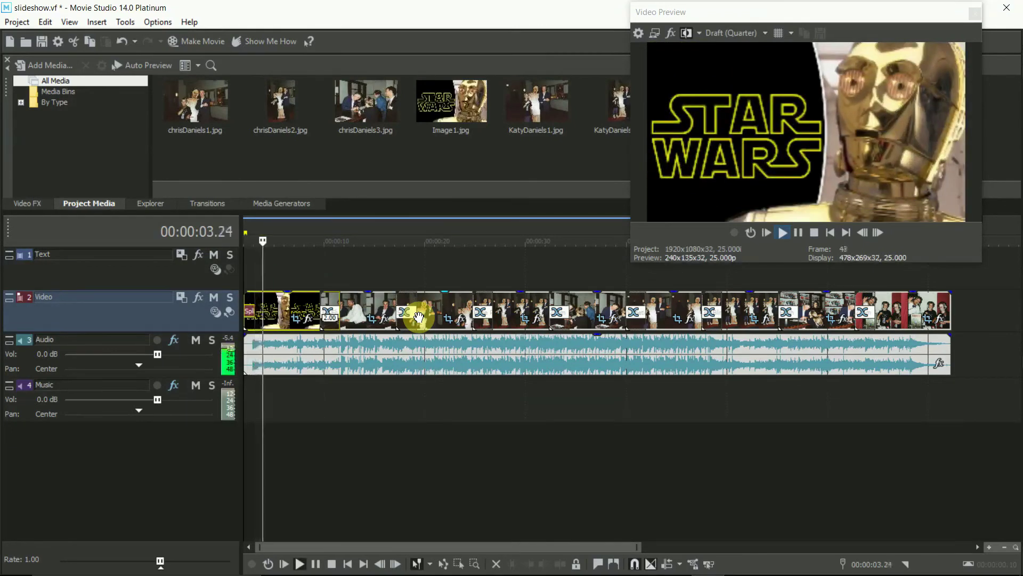
{"action": "key", "text": "space"}
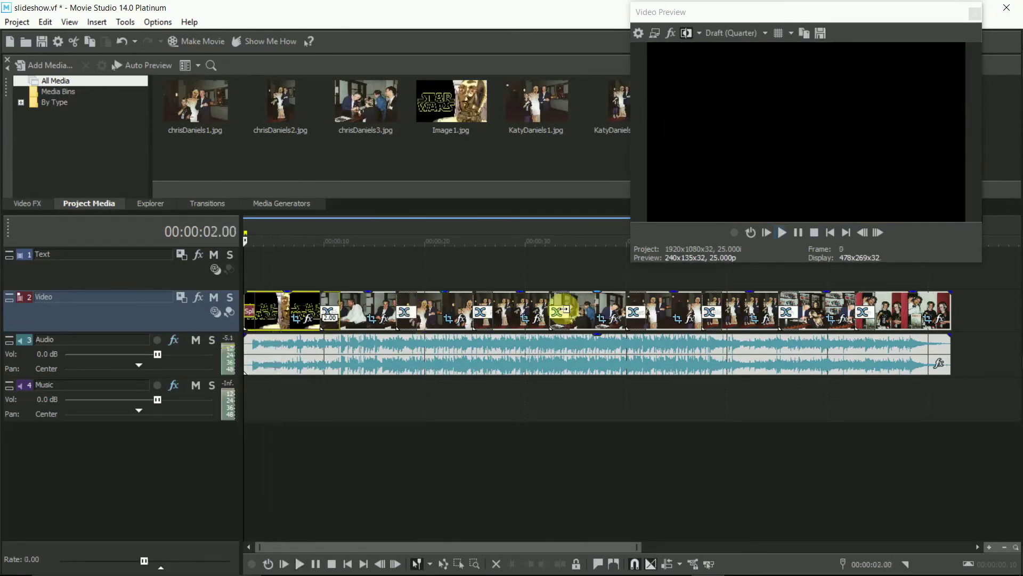
{"action": "left_click_drag", "start_coordinate": [950, 292], "coordinate": [937, 291]}
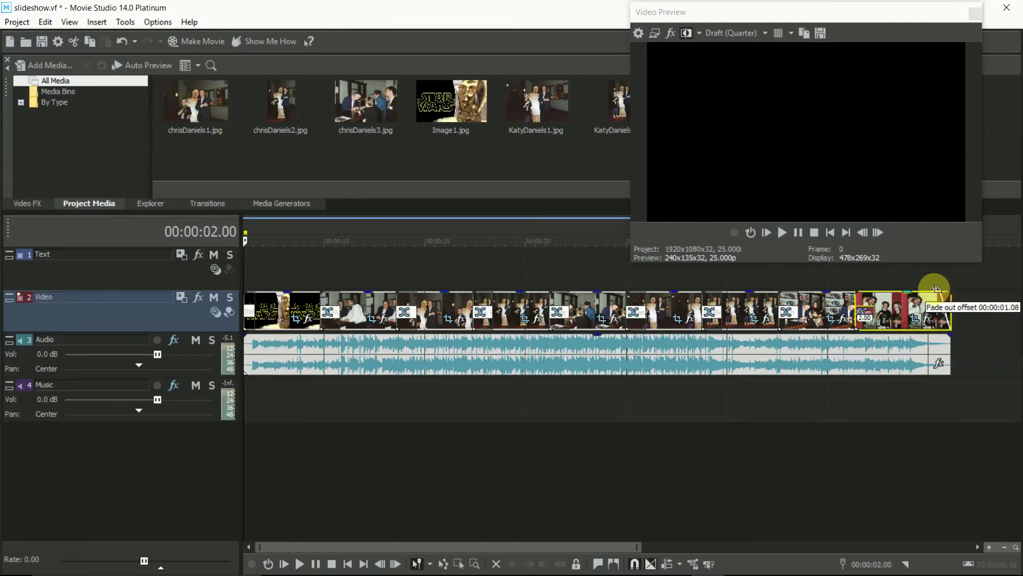